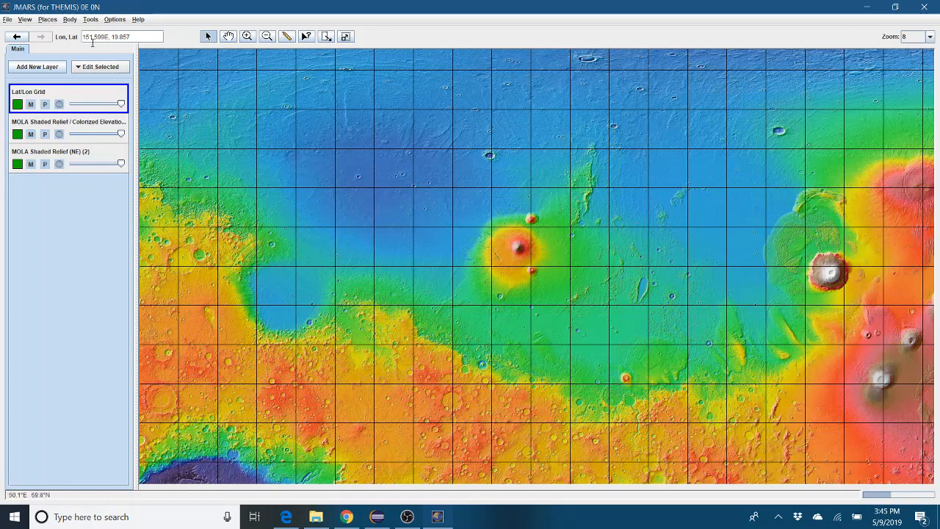
- Open the 3D view of the Mars globe and arrange the main map window beside it
{"action": "left_click", "coordinate": [26, 20]}
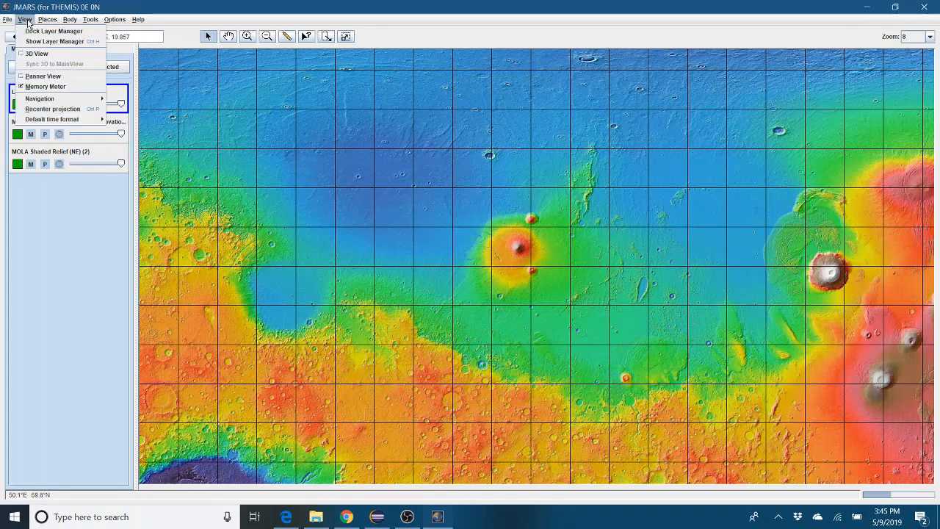
{"action": "left_click", "coordinate": [57, 55]}
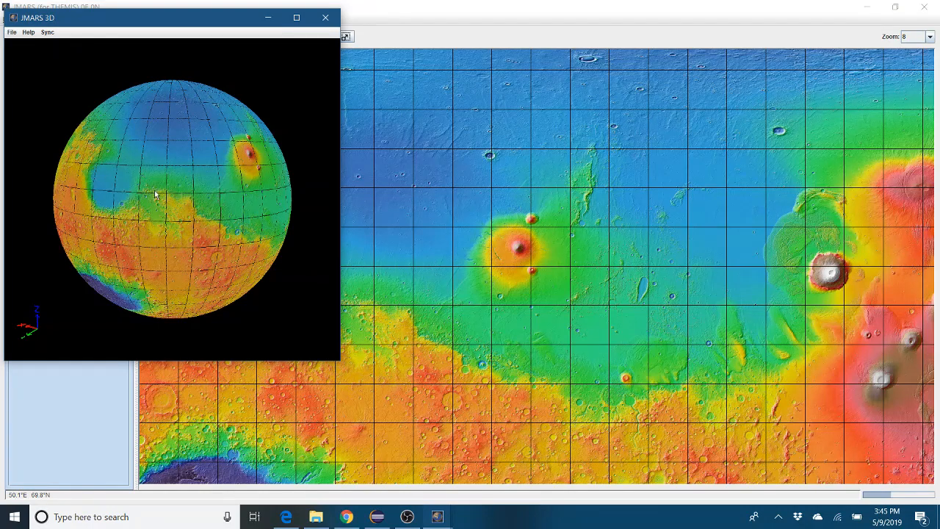
{"action": "mouse_move", "coordinate": [154, 191]}
{"action": "left_mouse_down"}
{"action": "mouse_move", "coordinate": [243, 194]}
{"action": "mouse_move", "coordinate": [126, 193]}
{"action": "mouse_move", "coordinate": [151, 190]}
{"action": "left_mouse_up"}
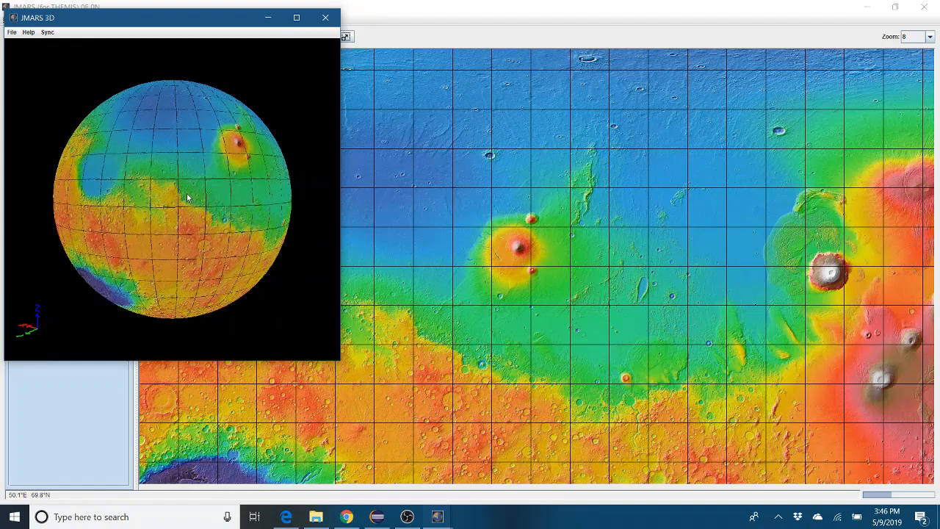
{"action": "mouse_move", "coordinate": [188, 197]}
{"action": "left_mouse_down"}
{"action": "mouse_move", "coordinate": [121, 193]}
{"action": "mouse_move", "coordinate": [220, 200]}
{"action": "mouse_move", "coordinate": [202, 201]}
{"action": "left_mouse_up"}
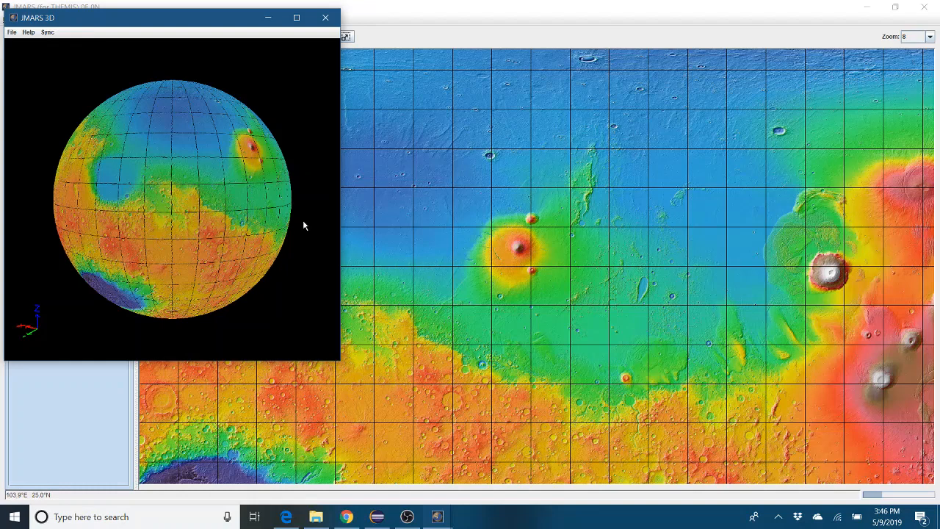
{"action": "left_click_drag", "start_coordinate": [234, 211], "coordinate": [187, 193]}
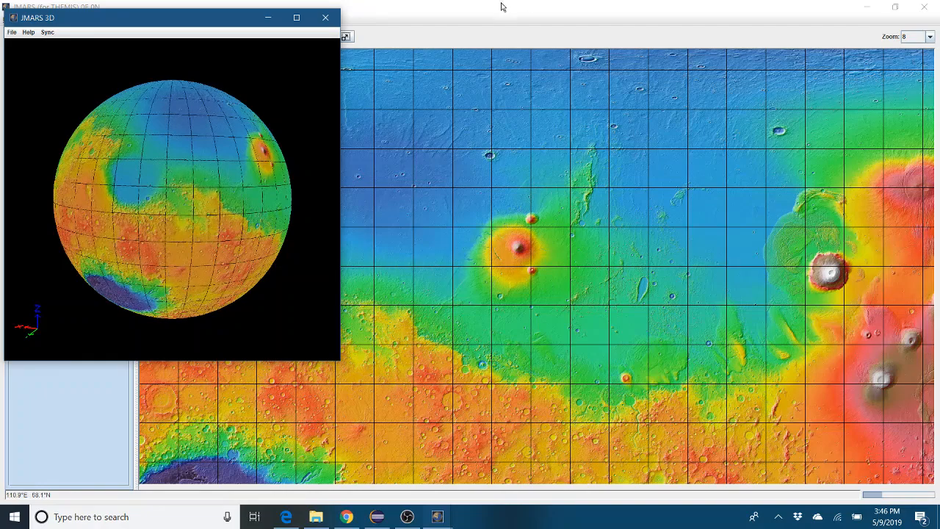
{"action": "left_click_drag", "start_coordinate": [500, 3], "coordinate": [614, 11]}
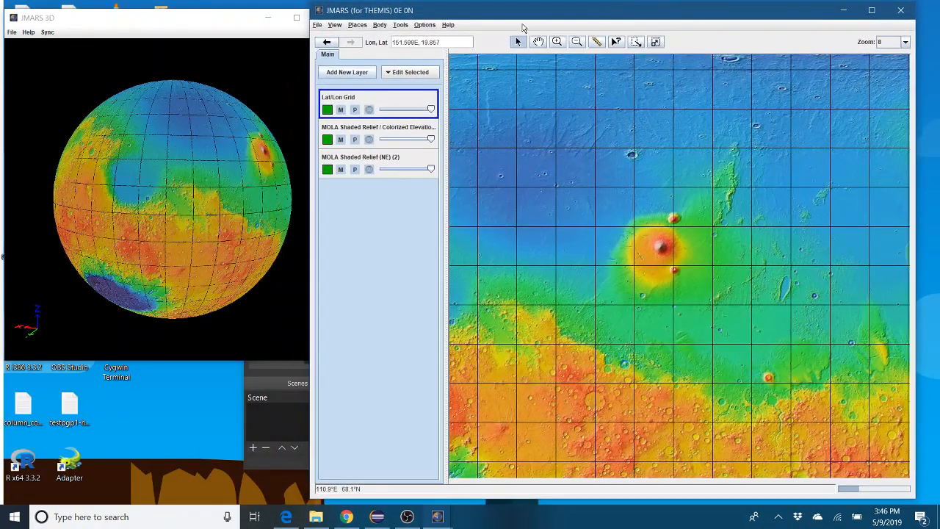
- Toggle the Lat/Lon Grid layer off and on again in the 3D view and the main map
{"action": "left_click", "coordinate": [370, 110]}
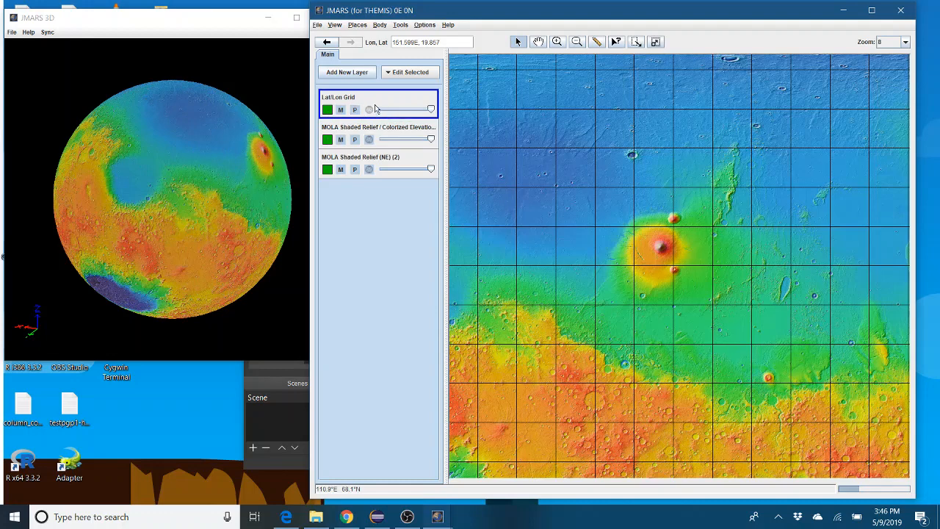
{"action": "left_click", "coordinate": [370, 109]}
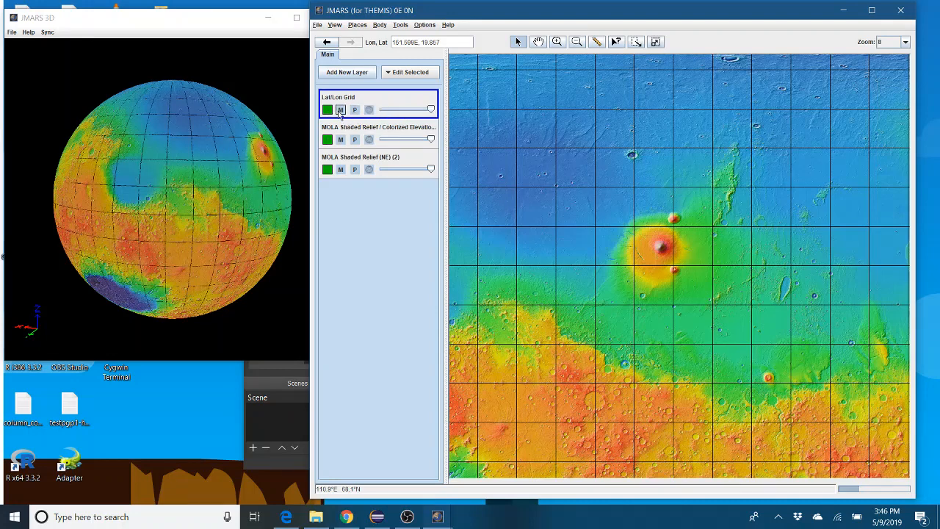
{"action": "left_click", "coordinate": [340, 110]}
{"action": "left_click", "coordinate": [340, 110]}
- Examine the Lat/Lon Grid layer's adjustments for line visibility in the main window, panner and 3D view
{"action": "double_click", "coordinate": [385, 97]}
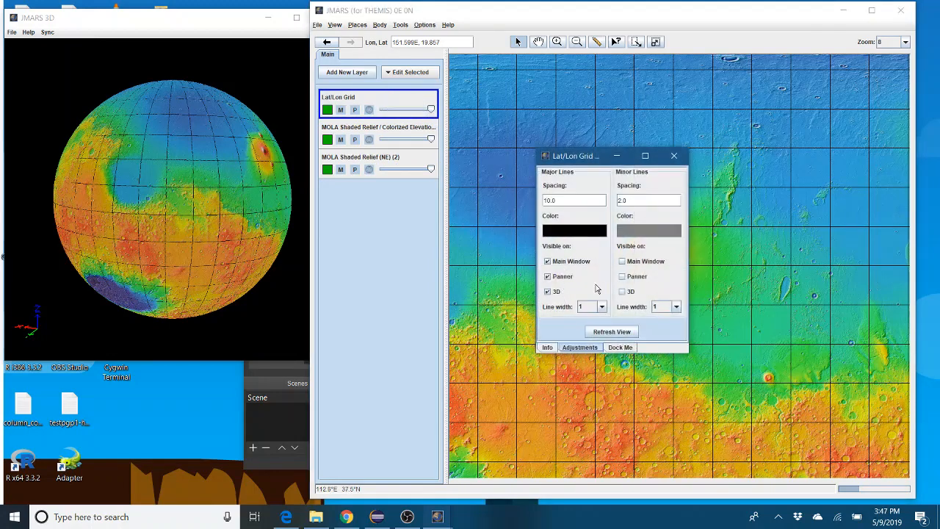
{"action": "left_click", "coordinate": [674, 156]}
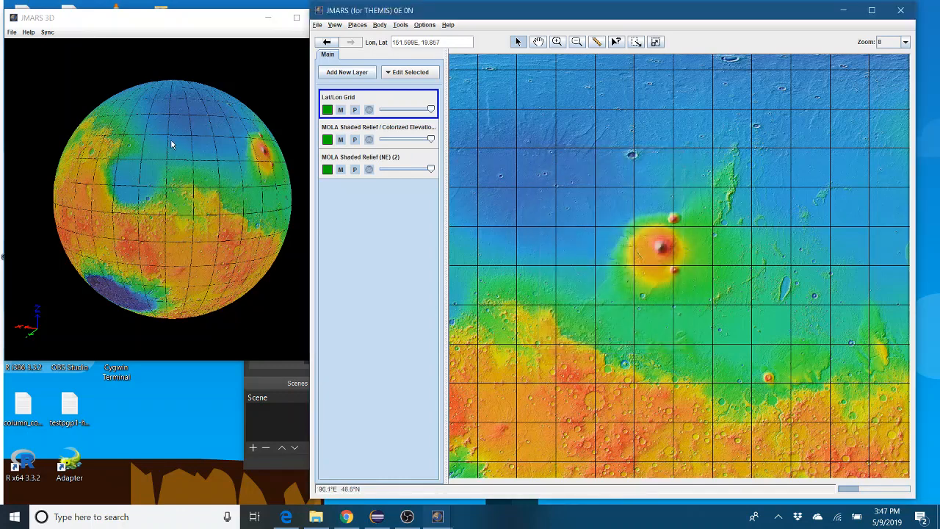
{"action": "double_click", "coordinate": [400, 105]}
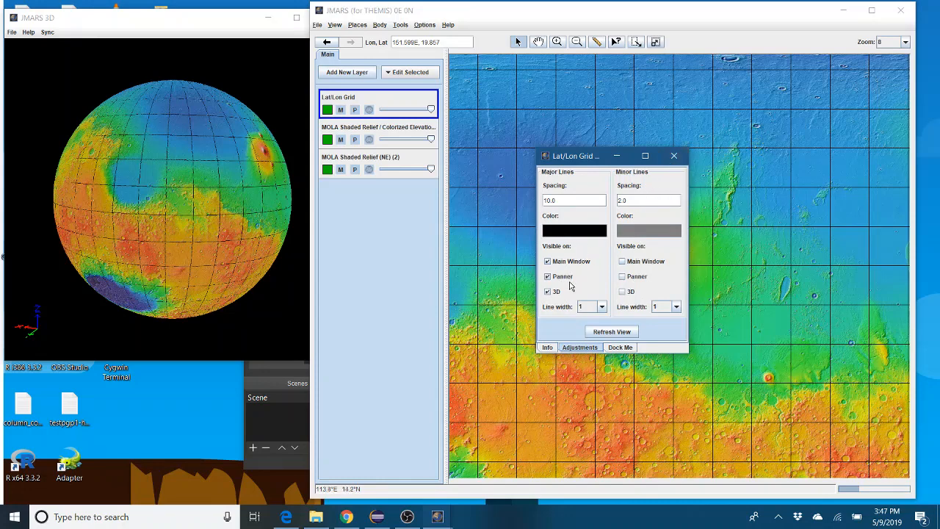
{"action": "left_click", "coordinate": [675, 155]}
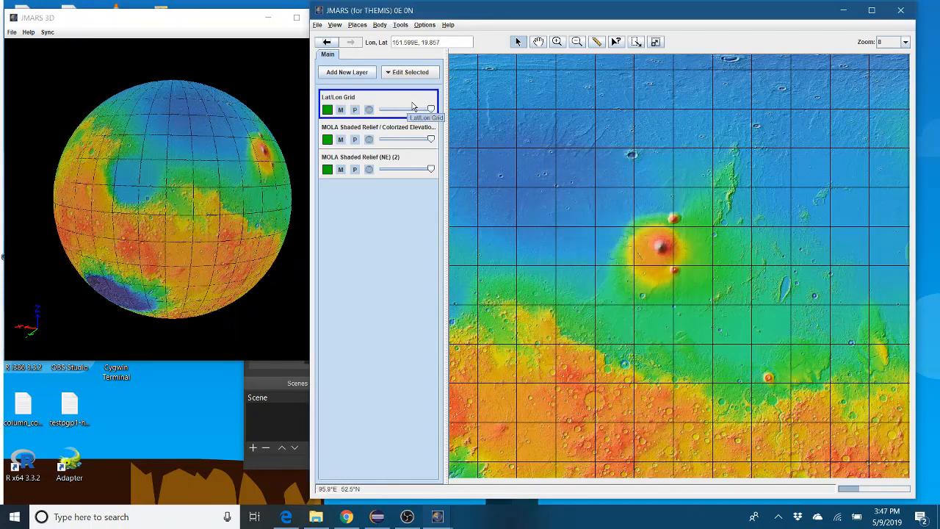
- Lower the opacity of the Lat/Lon Grid layer to slightly above half
{"action": "left_click_drag", "start_coordinate": [431, 109], "coordinate": [410, 110]}
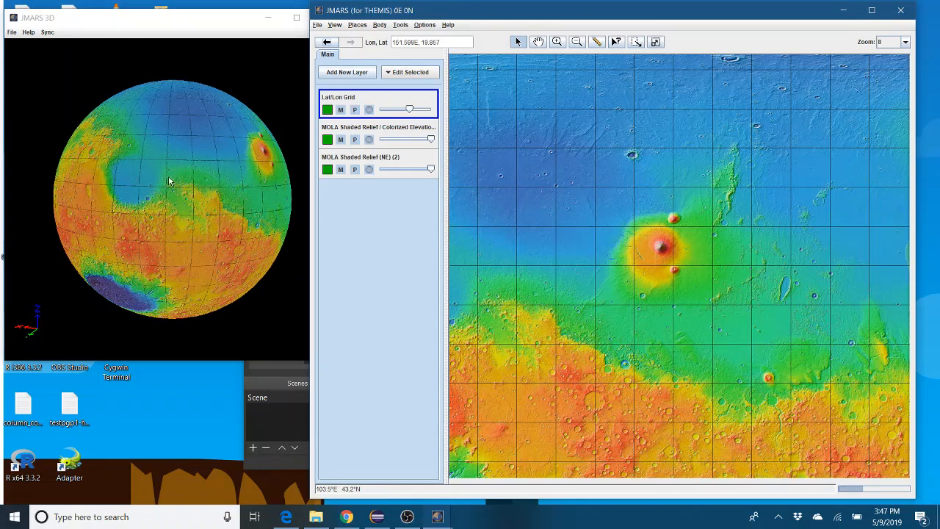
{"action": "left_click", "coordinate": [369, 110]}
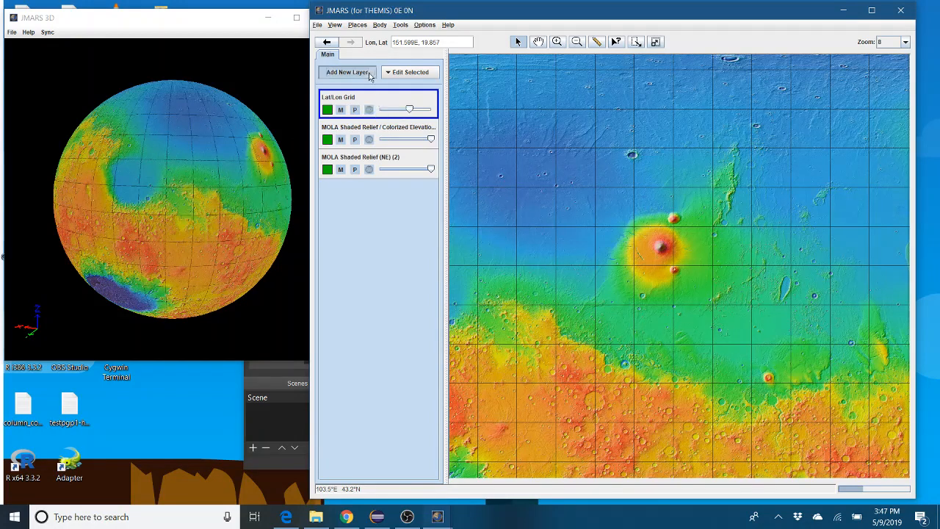
- Add a Beta KRC Layer and place a data point at about 126.25 E, 34.75 N, keeping the default name
{"action": "left_click", "coordinate": [368, 75]}
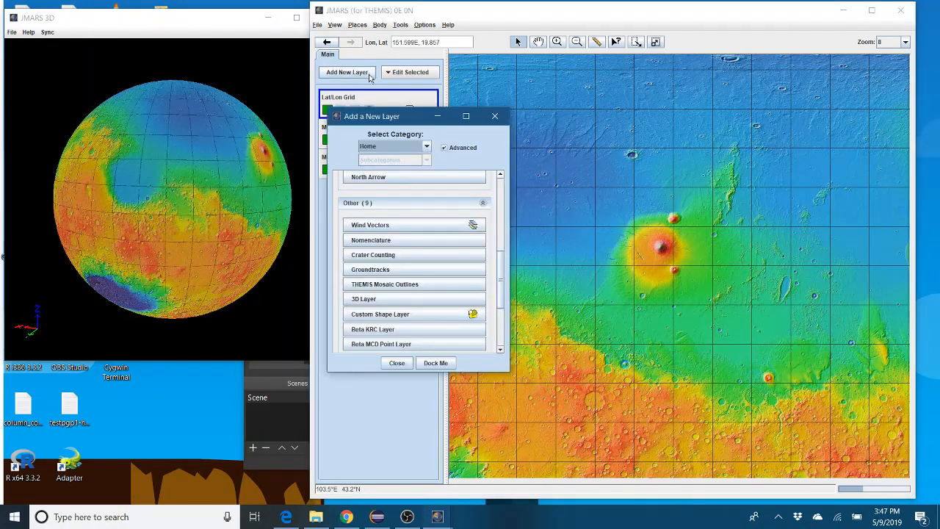
{"action": "left_click", "coordinate": [401, 332]}
{"action": "left_click", "coordinate": [397, 363]}
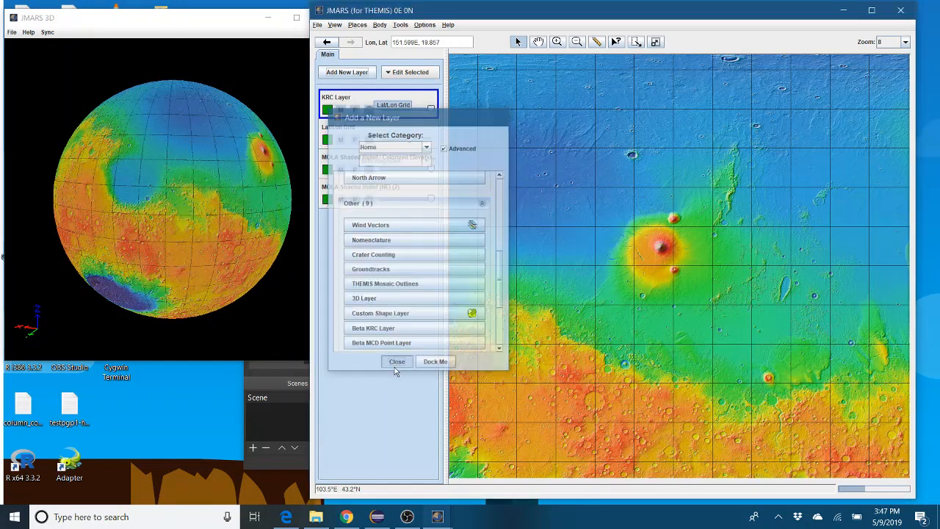
{"action": "left_click", "coordinate": [580, 208]}
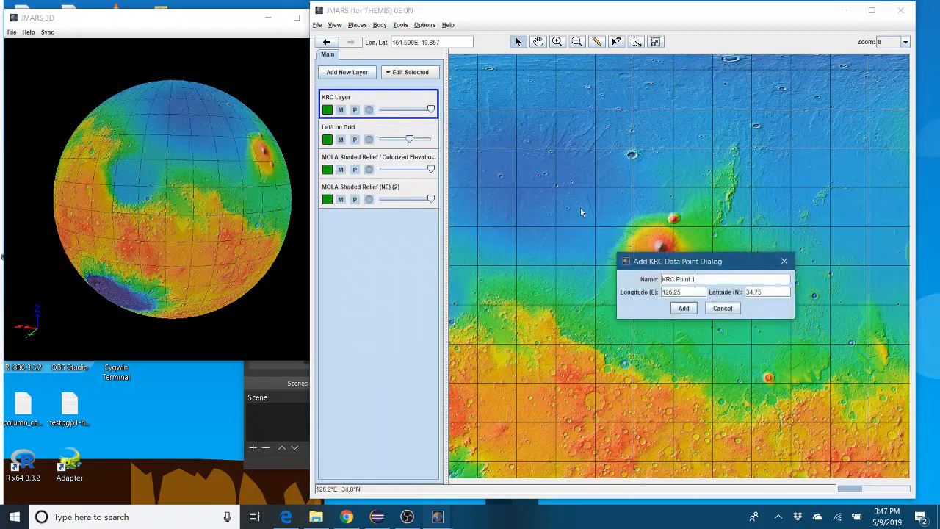
{"action": "key", "text": "Return"}
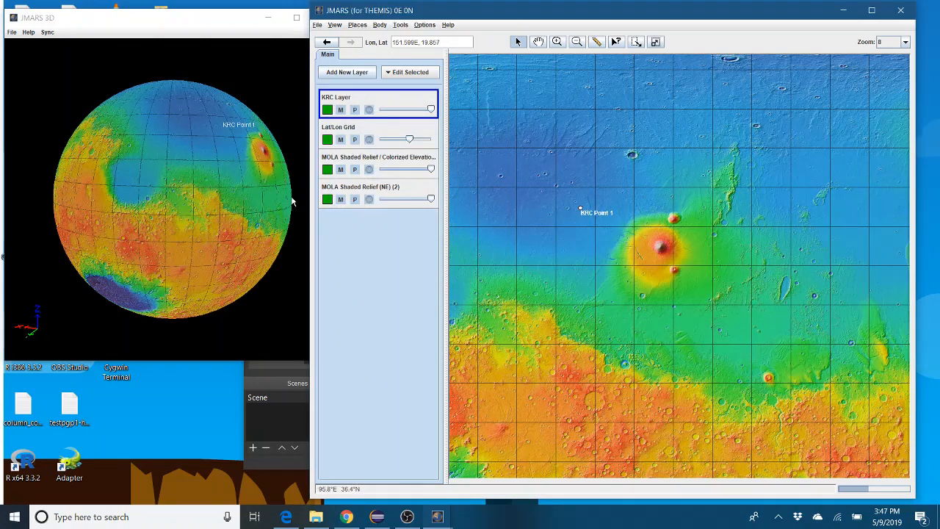
{"action": "left_click_drag", "start_coordinate": [241, 163], "coordinate": [197, 163]}
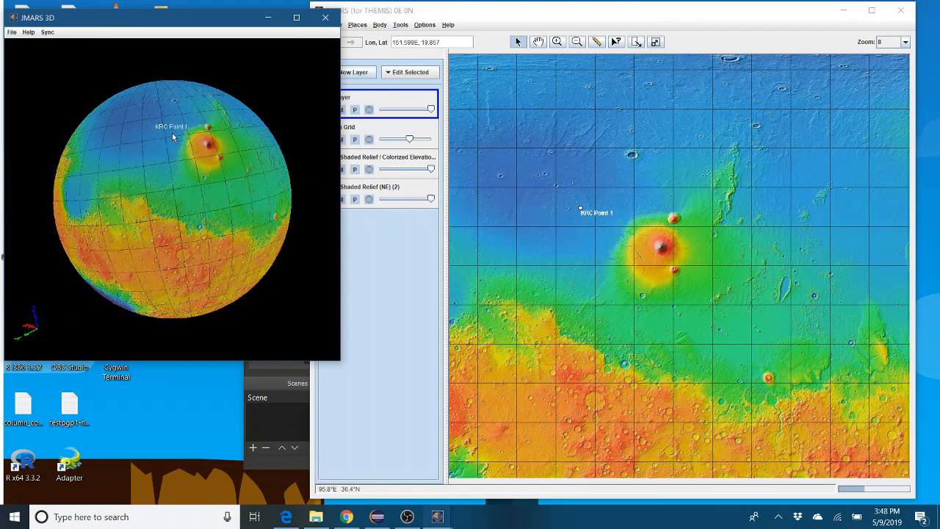
{"action": "left_click_drag", "start_coordinate": [173, 137], "coordinate": [184, 141]}
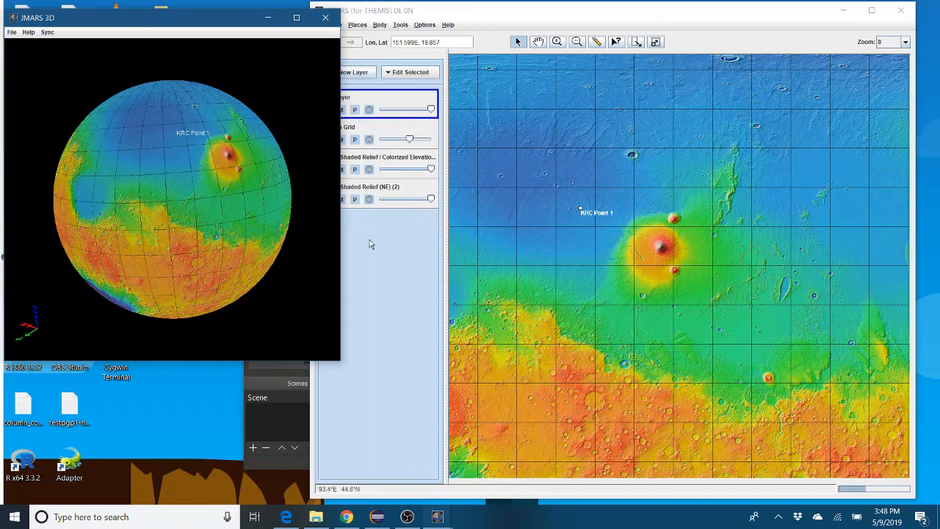
- Pan the main map westward to about 63.6 E, 15.9 N and sync the 3D globe to the main view
{"action": "left_click", "coordinate": [538, 42]}
{"action": "left_click_drag", "start_coordinate": [556, 269], "coordinate": [711, 246]}
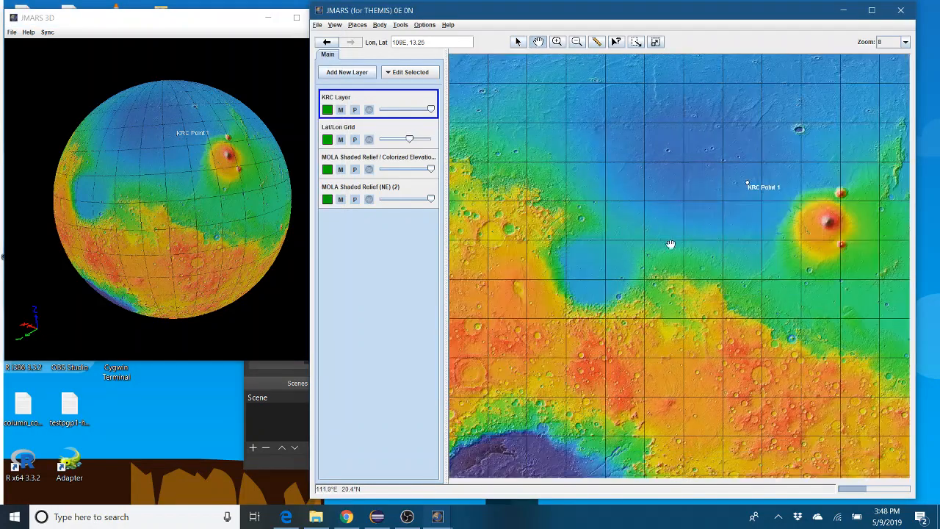
{"action": "left_click_drag", "start_coordinate": [538, 254], "coordinate": [654, 257]}
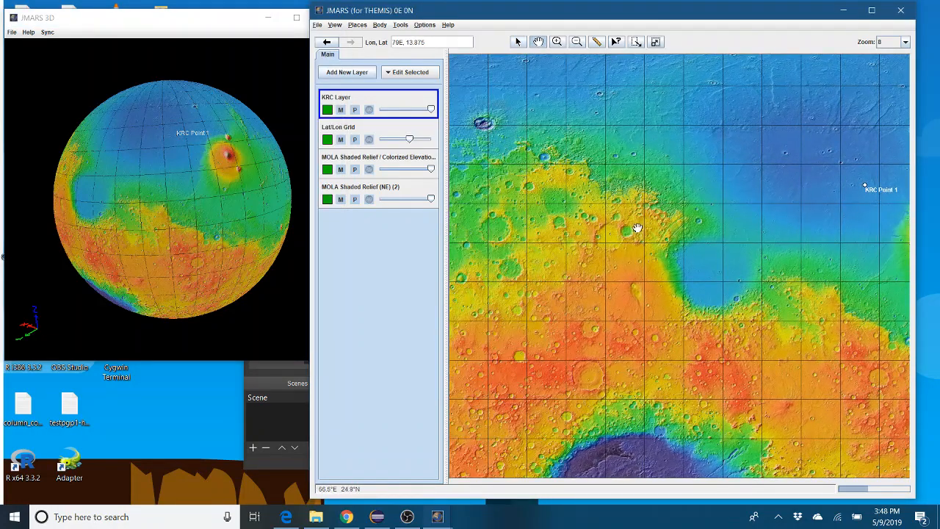
{"action": "left_click_drag", "start_coordinate": [613, 216], "coordinate": [670, 227]}
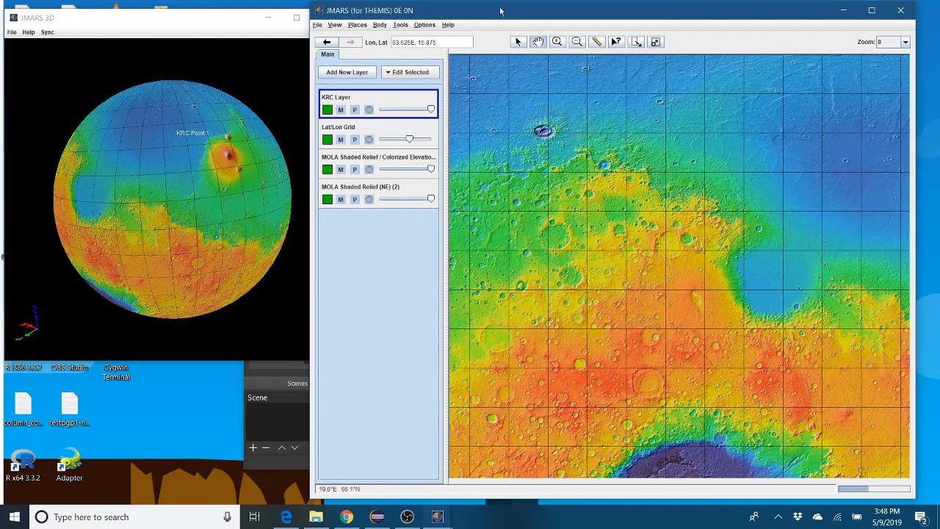
{"action": "left_click", "coordinate": [340, 27]}
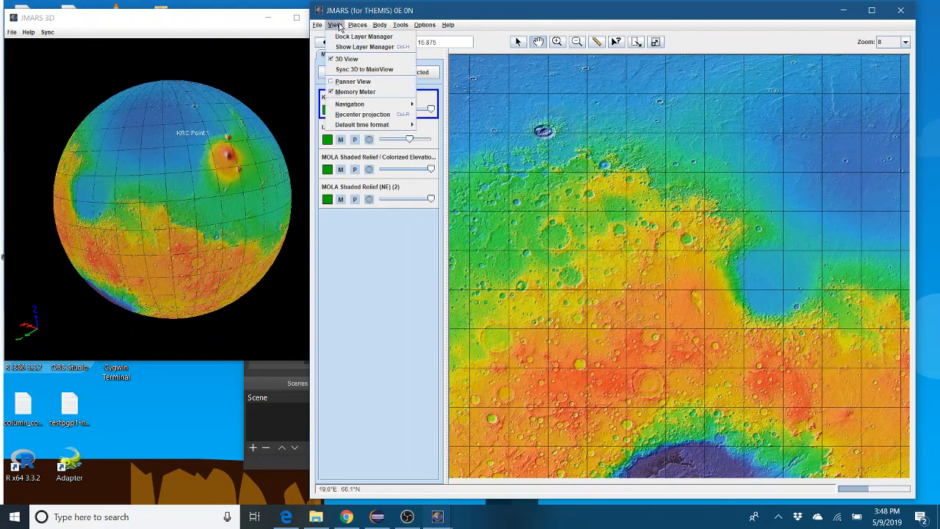
{"action": "left_click", "coordinate": [375, 70]}
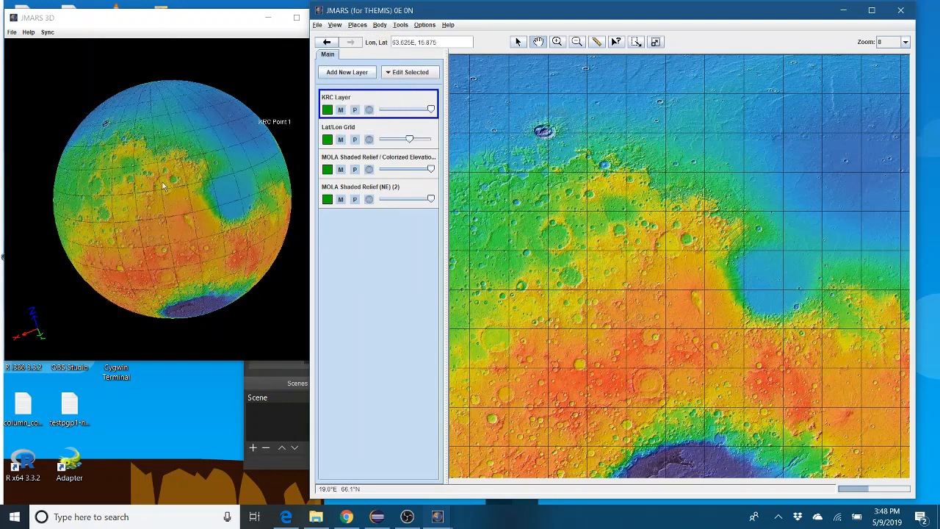
- Hide the KRC Layer in the 3D view only
{"action": "left_click_drag", "start_coordinate": [186, 147], "coordinate": [198, 147]}
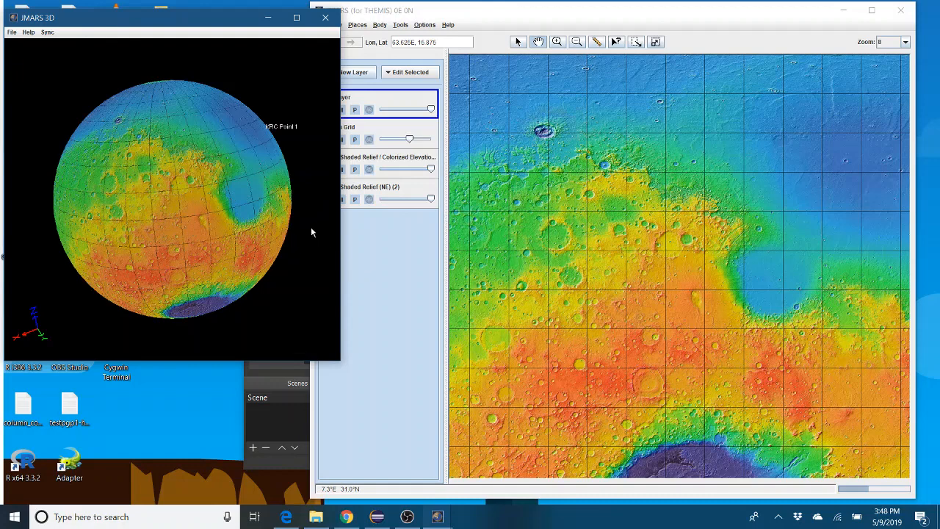
{"action": "left_click", "coordinate": [369, 110]}
{"action": "left_click", "coordinate": [370, 109]}
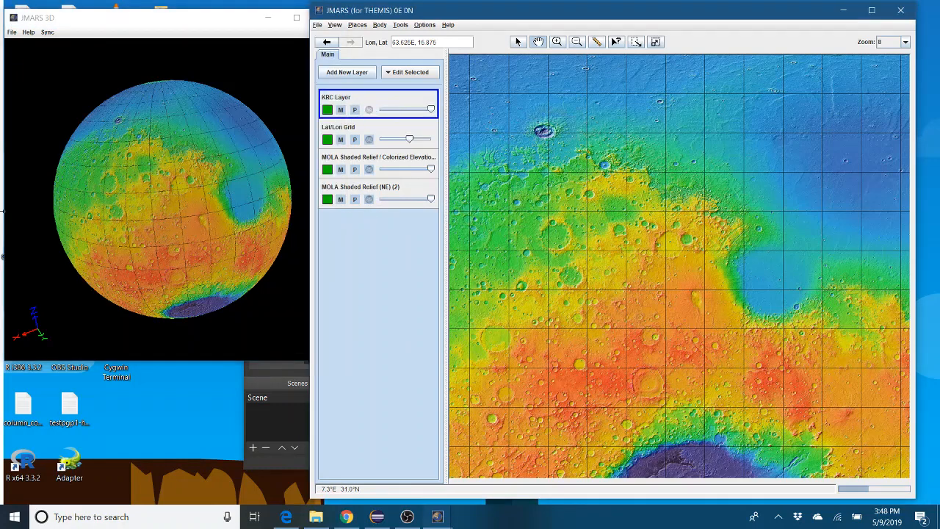
- Rotate the globe to the long canyon system, about 294.4 E, -17.4, and sync the main map to the 3D view
{"action": "left_click", "coordinate": [142, 217]}
{"action": "left_click_drag", "start_coordinate": [141, 218], "coordinate": [217, 149]}
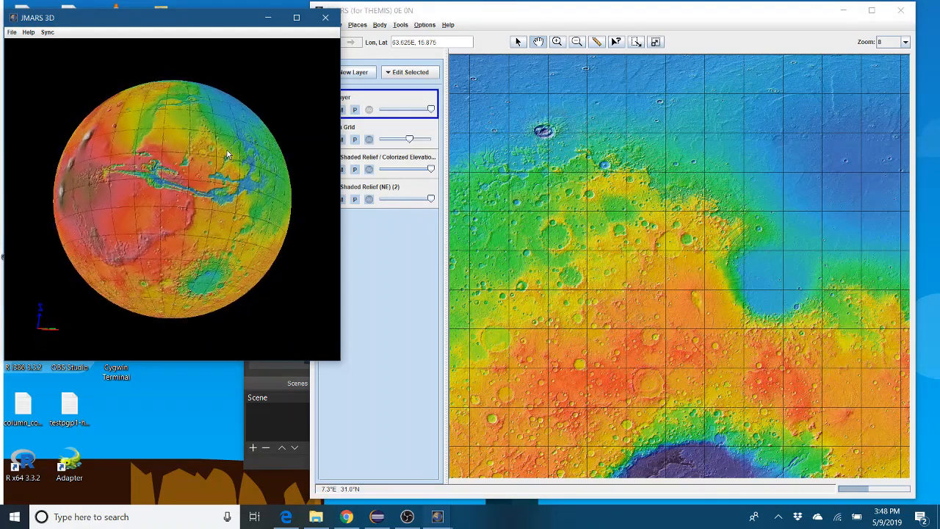
{"action": "left_click", "coordinate": [47, 34]}
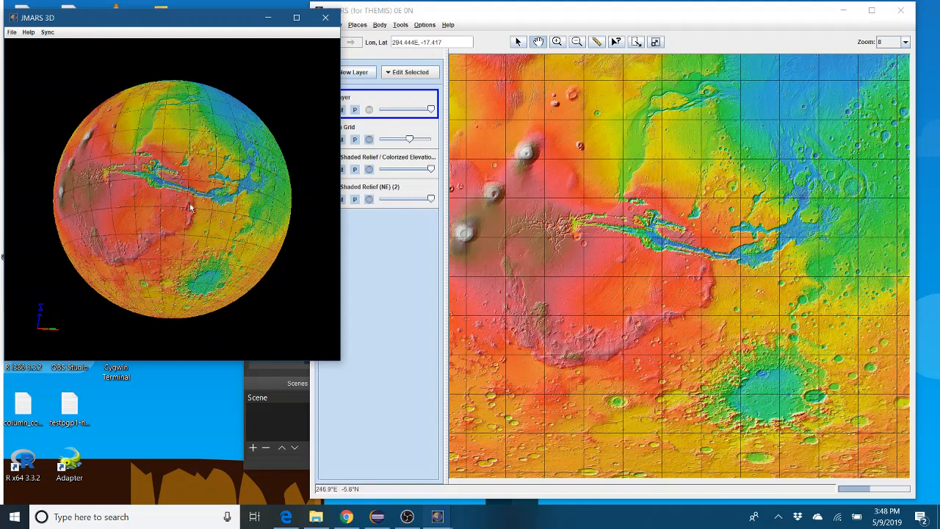
{"action": "left_click_drag", "start_coordinate": [173, 188], "coordinate": [188, 197]}
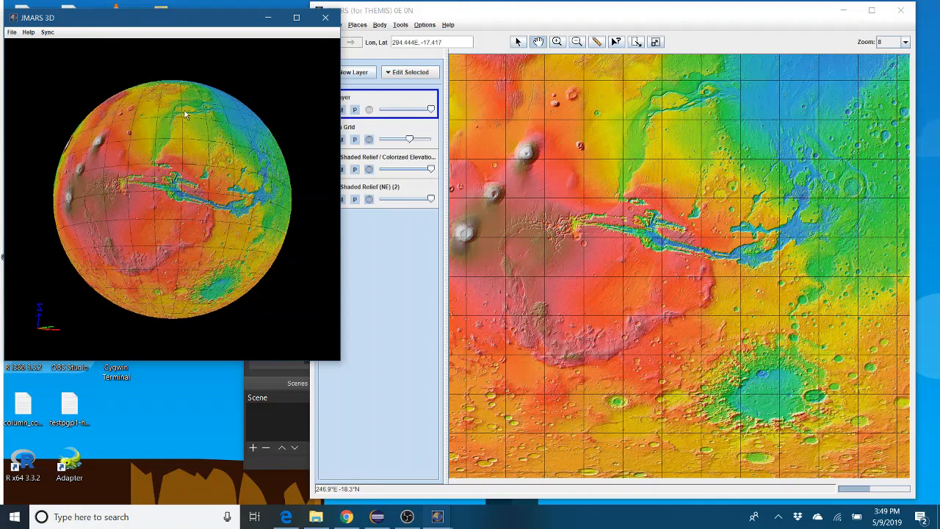
{"action": "left_click_drag", "start_coordinate": [170, 115], "coordinate": [172, 189]}
{"action": "mouse_move", "coordinate": [174, 126]}
{"action": "left_mouse_down"}
{"action": "mouse_move", "coordinate": [192, 141]}
{"action": "mouse_move", "coordinate": [177, 131]}
{"action": "left_mouse_up"}
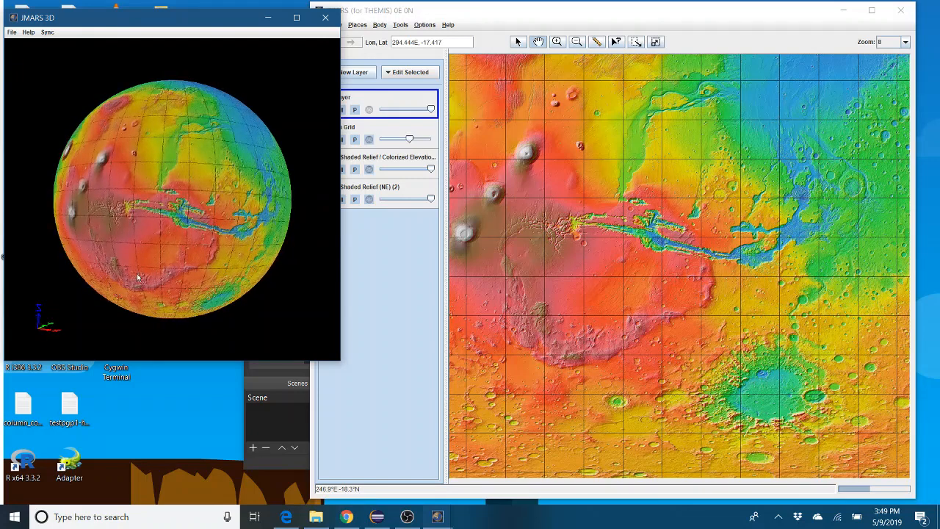
{"action": "mouse_move", "coordinate": [185, 123]}
{"action": "left_mouse_down"}
{"action": "mouse_move", "coordinate": [172, 142]}
{"action": "mouse_move", "coordinate": [180, 129]}
{"action": "left_mouse_up"}
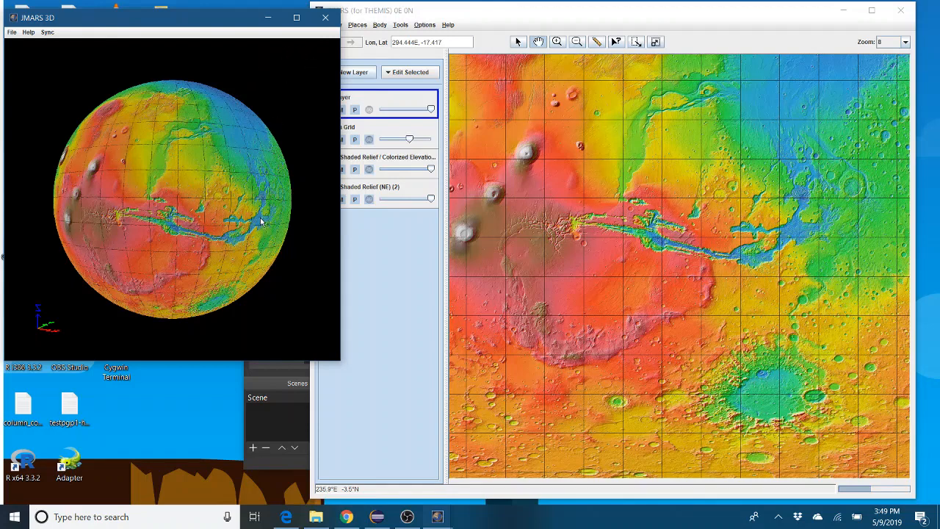
- Close the 3D view window and maximize the main map window
{"action": "left_click", "coordinate": [326, 17]}
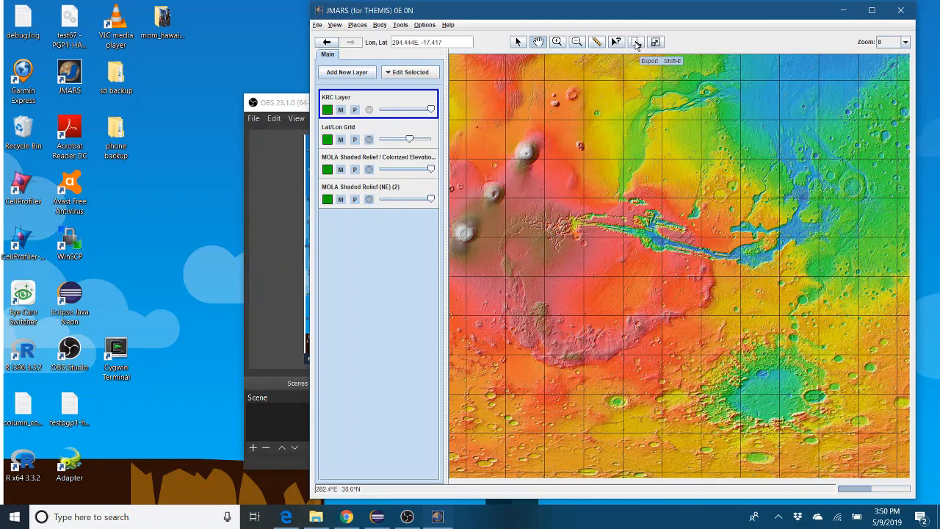
{"action": "left_click", "coordinate": [317, 25]}
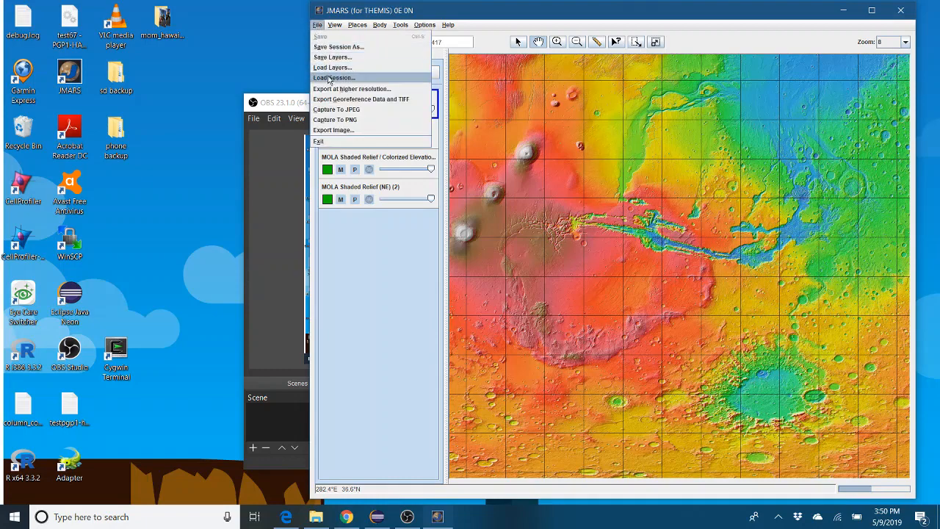
{"action": "left_click", "coordinate": [872, 10]}
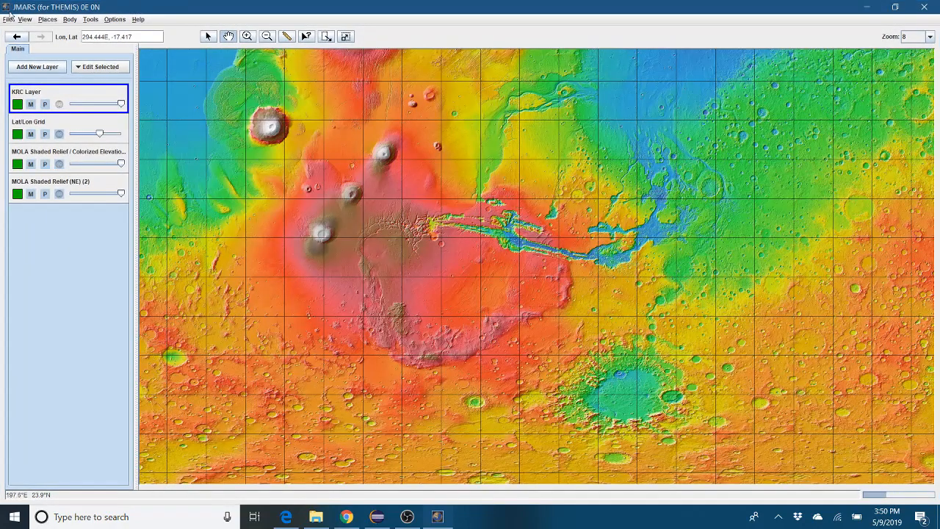
- Mark a rectangular map area around the volcanoes and the western canyon end for export at higher resolution
{"action": "left_click", "coordinate": [8, 19]}
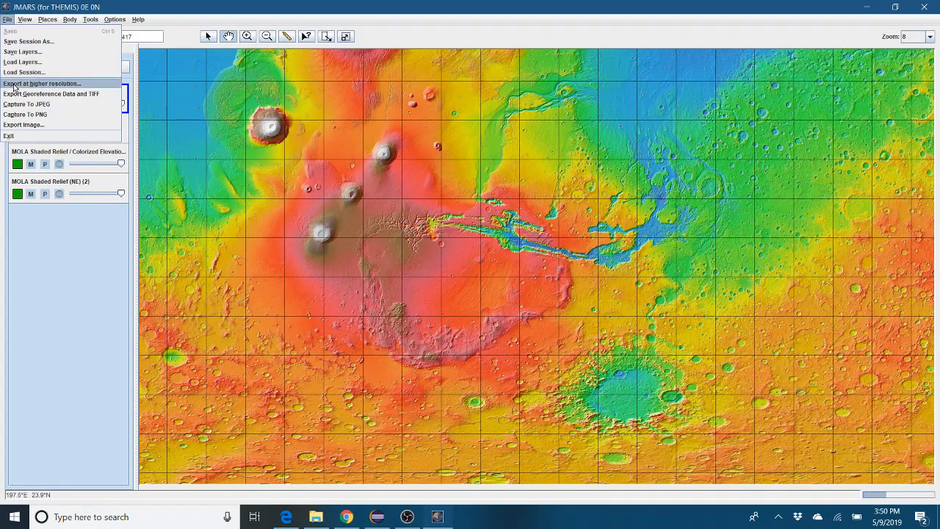
{"action": "left_click", "coordinate": [327, 38]}
{"action": "left_click_drag", "start_coordinate": [229, 86], "coordinate": [465, 296]}
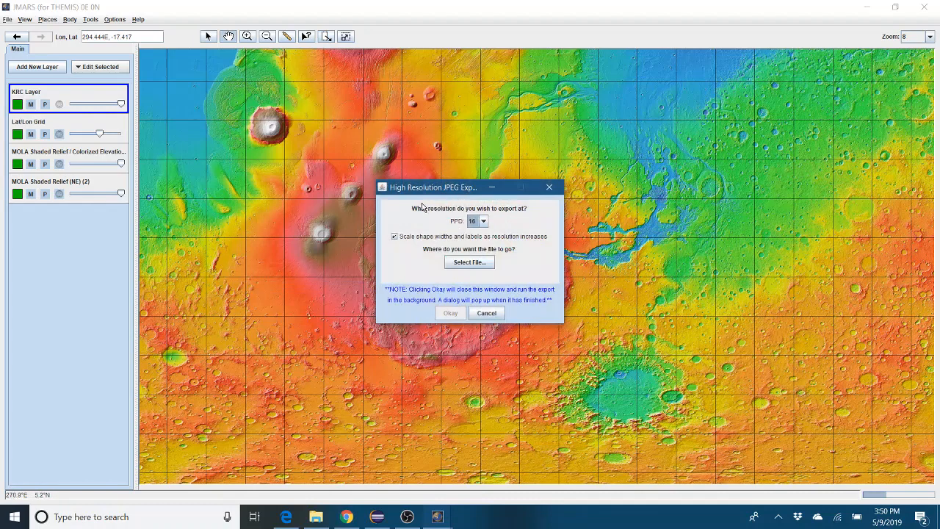
- Review the high-resolution JPEG export's PPD choices, shape and label scaling option and output file chooser, and cancel the export
{"action": "left_click", "coordinate": [483, 222]}
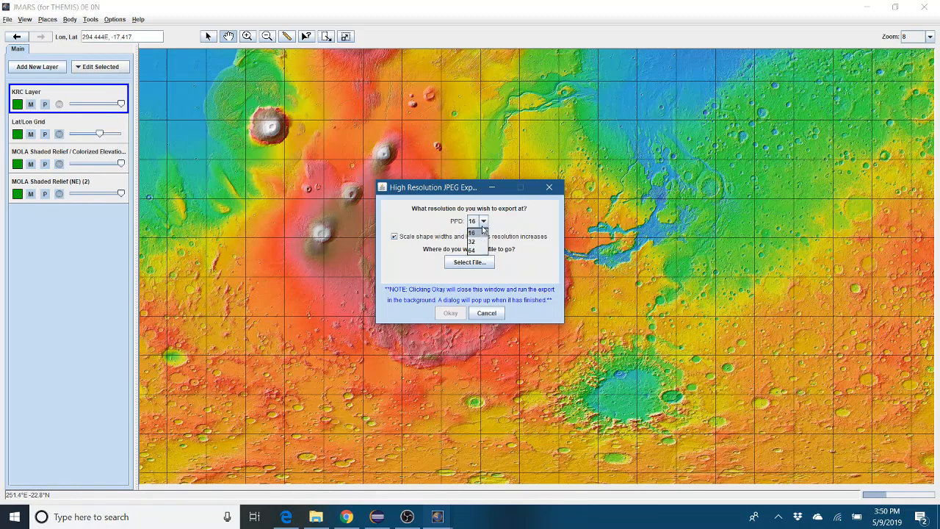
{"action": "left_click", "coordinate": [483, 231]}
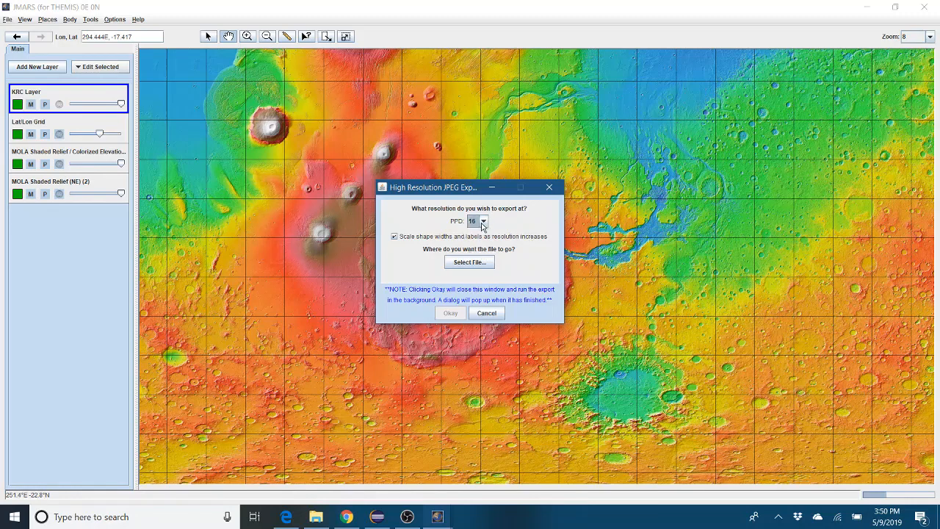
{"action": "left_click", "coordinate": [417, 242]}
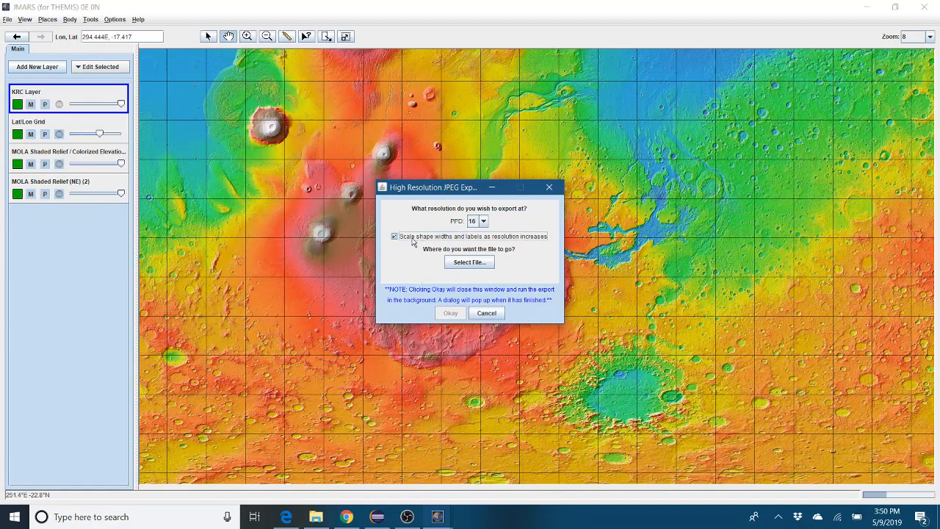
{"action": "left_click", "coordinate": [481, 264]}
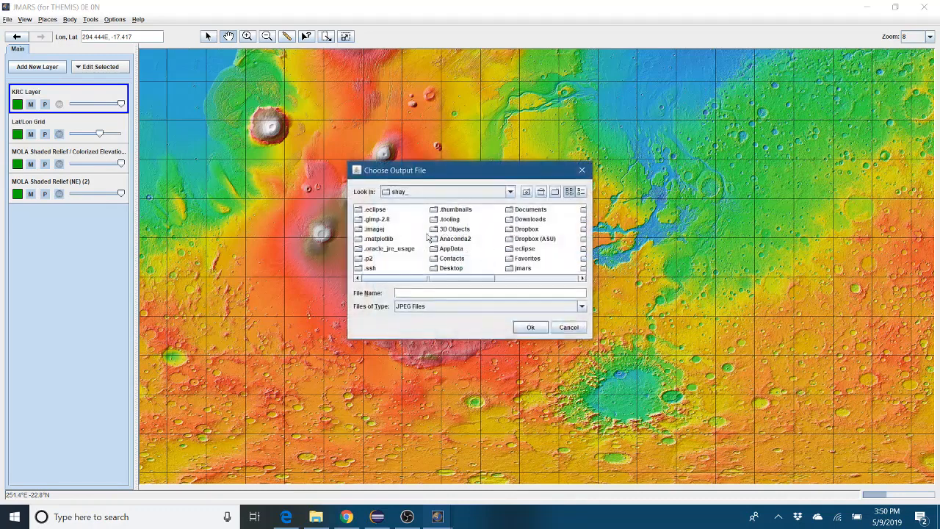
{"action": "left_click", "coordinate": [568, 327]}
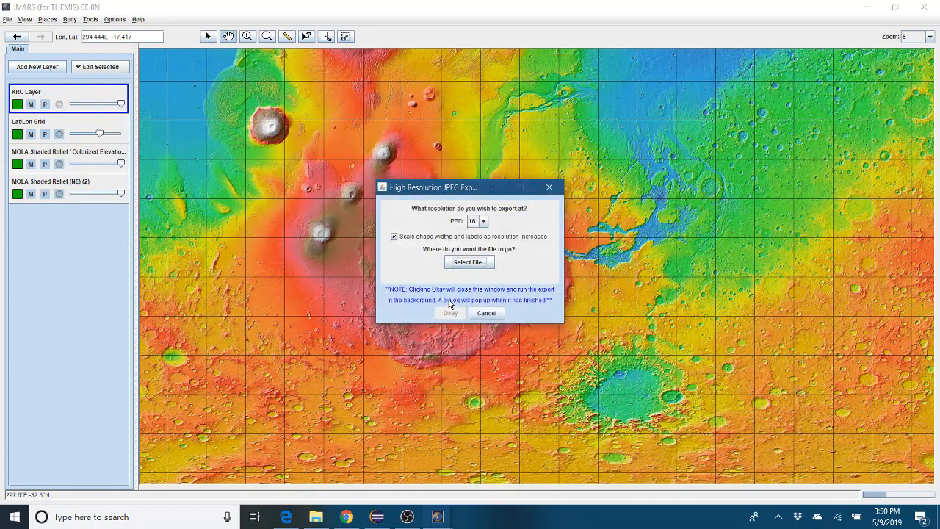
{"action": "left_click", "coordinate": [487, 313]}
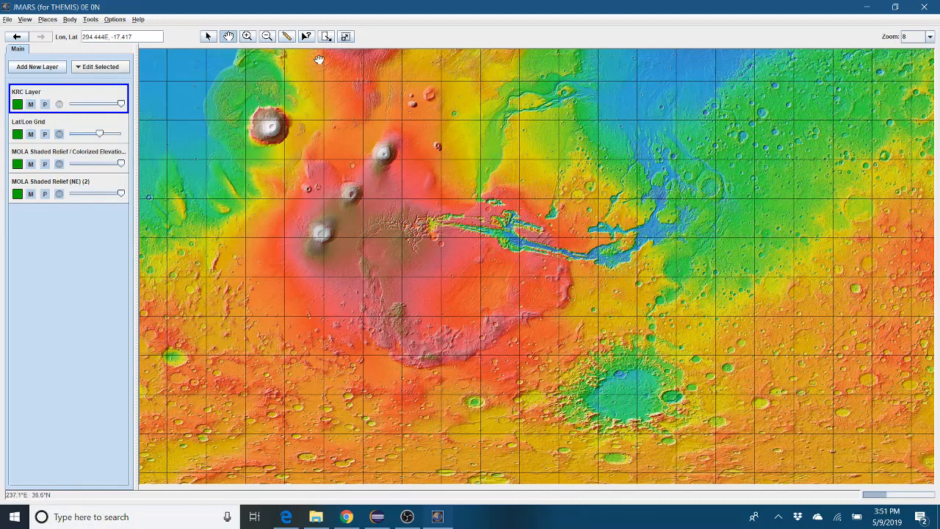
- Switch from the pan tool to the selection tool
{"action": "left_click", "coordinate": [207, 37]}
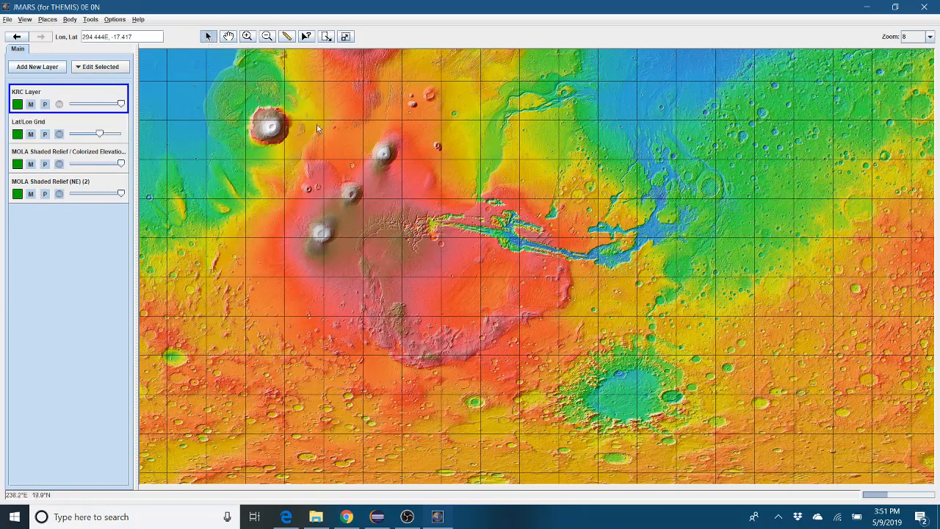